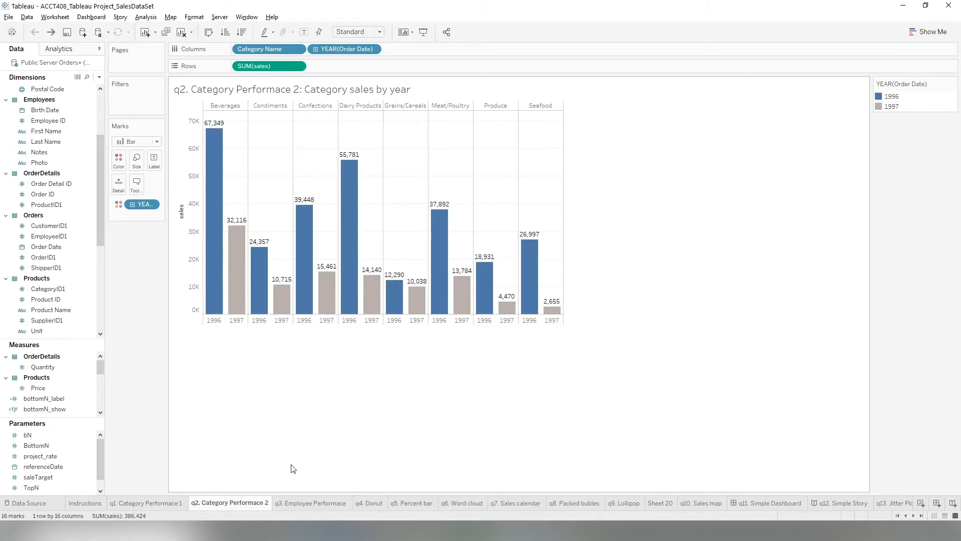
# Open the q1. Category Performace 1 sheet in the reference workbook to view the target chart.
pyautogui.click(151, 502)
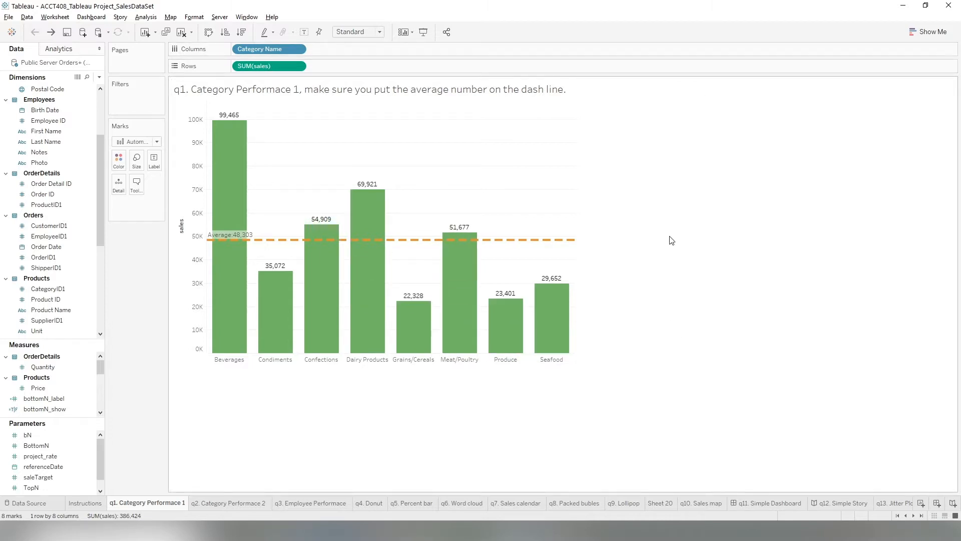
pyautogui.moveTo(555, 240)
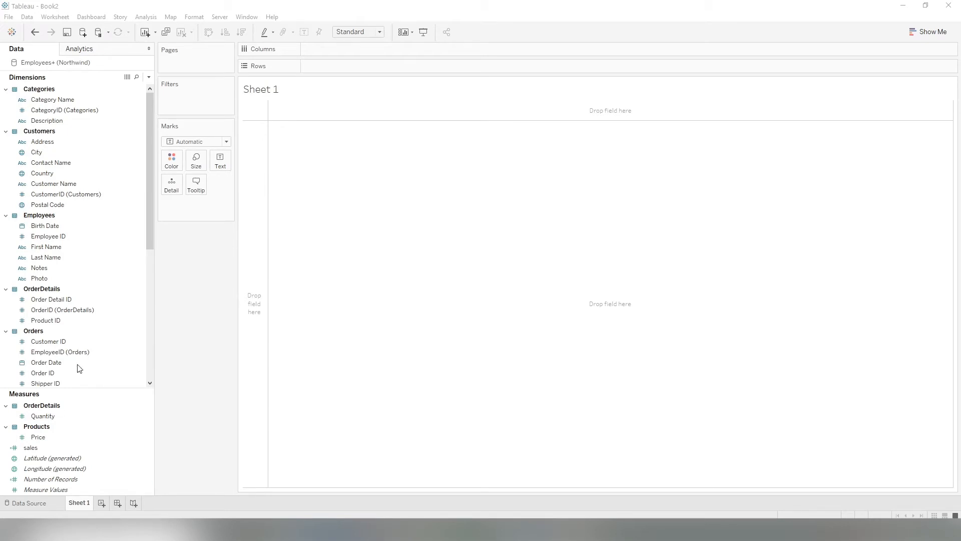
# Build a bar chart of SUM(sales) by Category Name and widen the chart area.
pyautogui.moveTo(45, 447)
pyautogui.mouseDown()
pyautogui.moveTo(68, 437)
pyautogui.moveTo(323, 115)
pyautogui.moveTo(320, 64)
pyautogui.mouseUp()
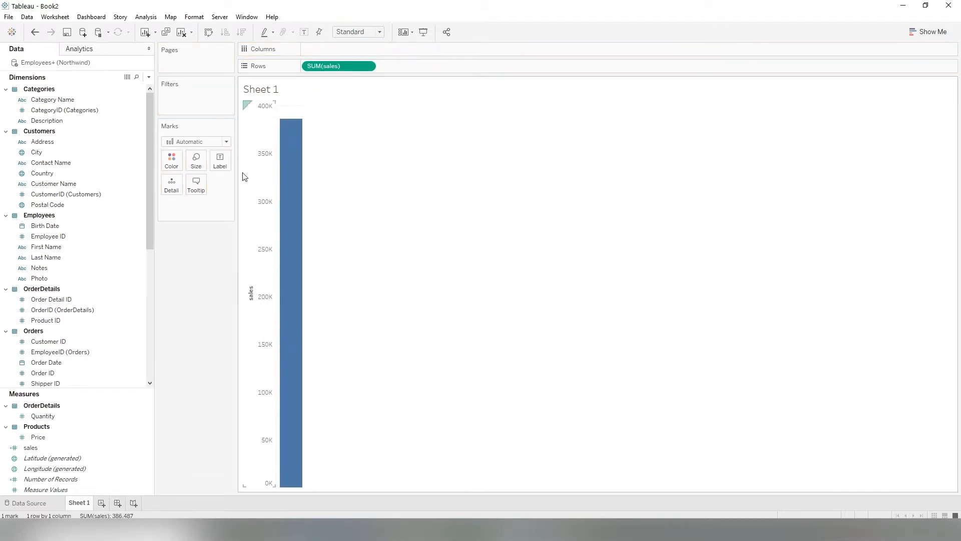
pyautogui.click(50, 100)
pyautogui.moveTo(50, 100); pyautogui.dragTo(336, 48)
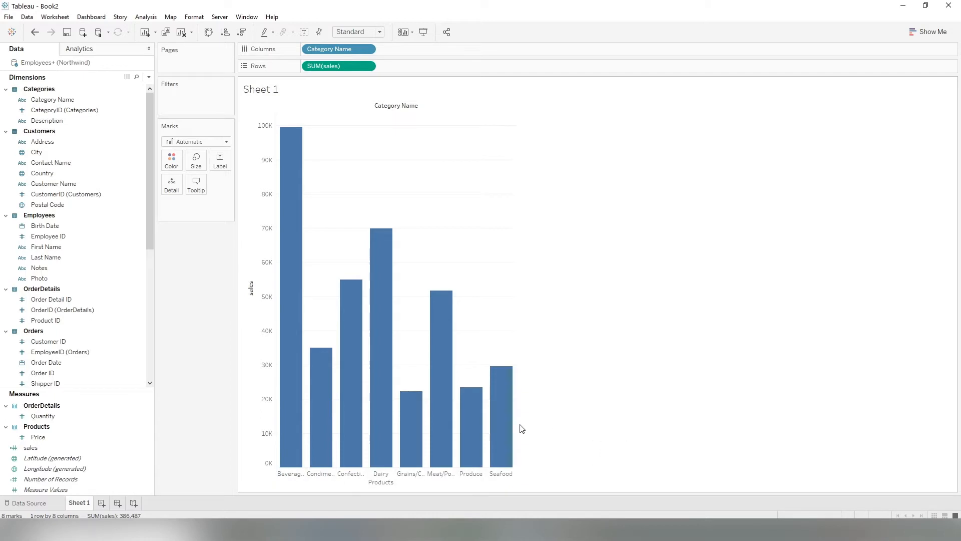
pyautogui.moveTo(516, 429); pyautogui.dragTo(620, 417)
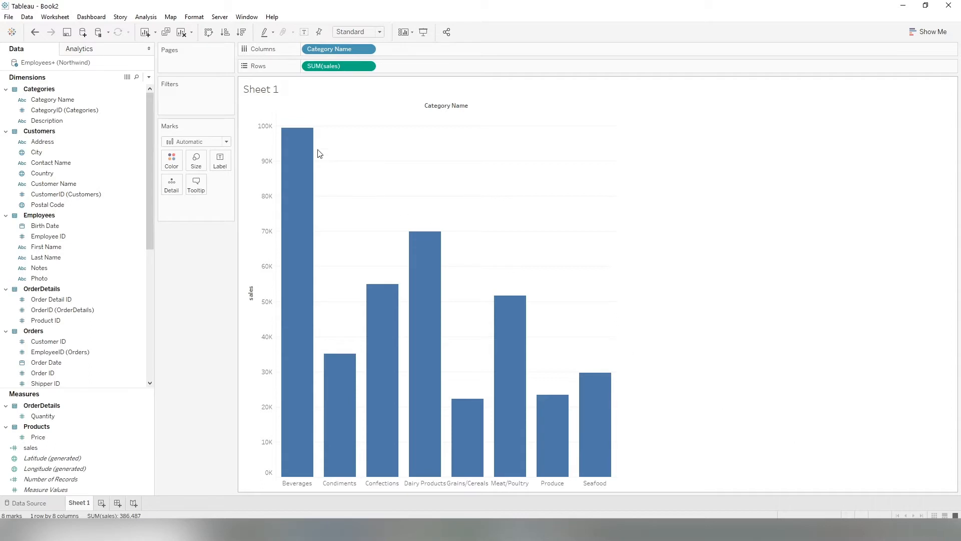
pyautogui.moveTo(586, 425)
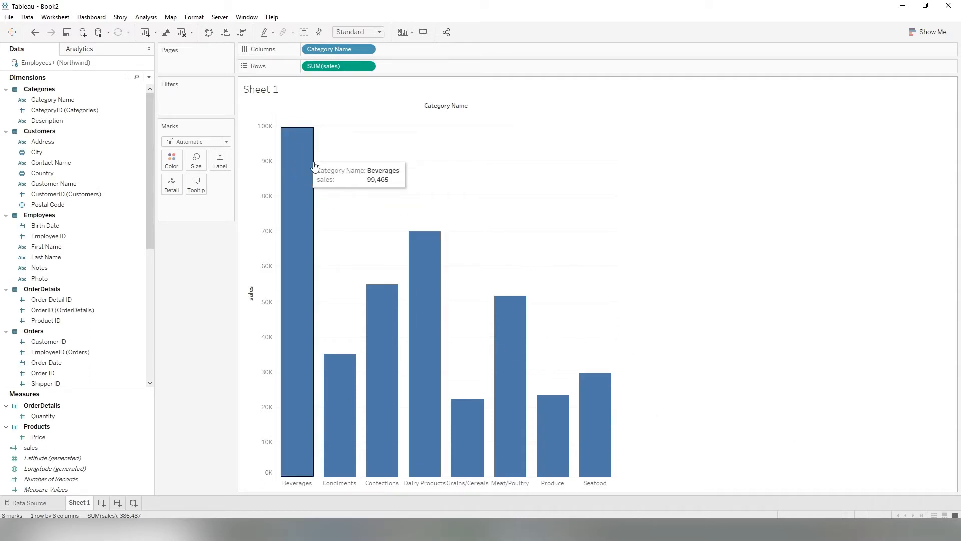
# Show the sales value labels on top of every bar.
pyautogui.click(305, 33)
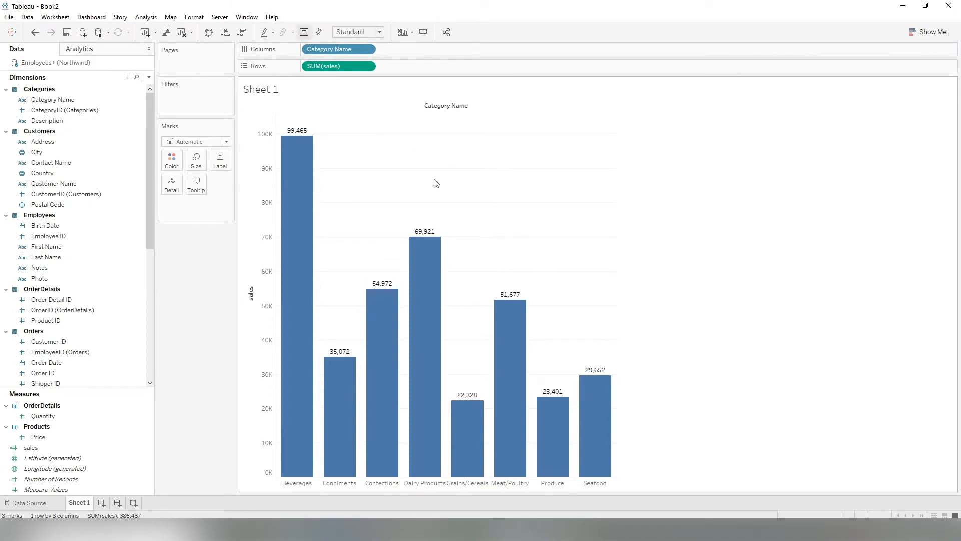
pyautogui.click(305, 33)
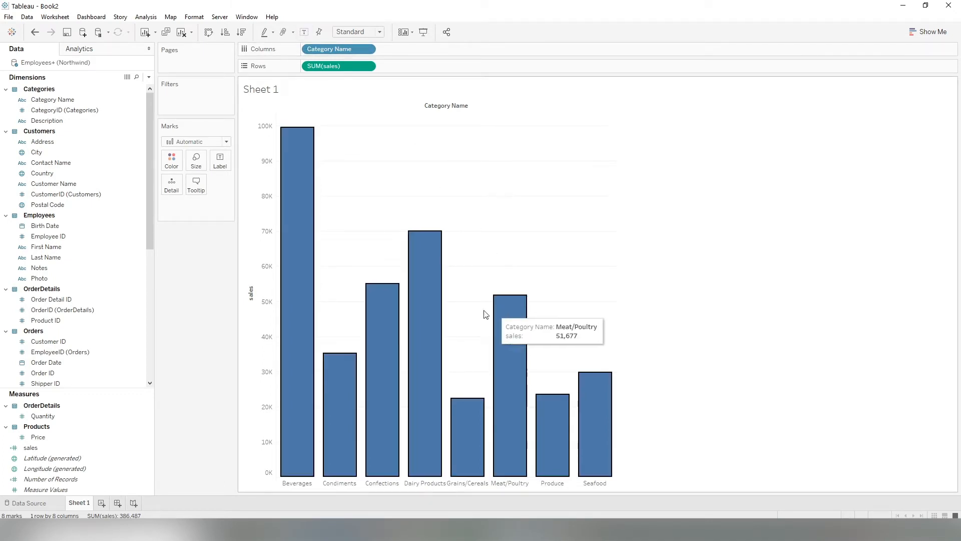
pyautogui.rightClick(424, 271)
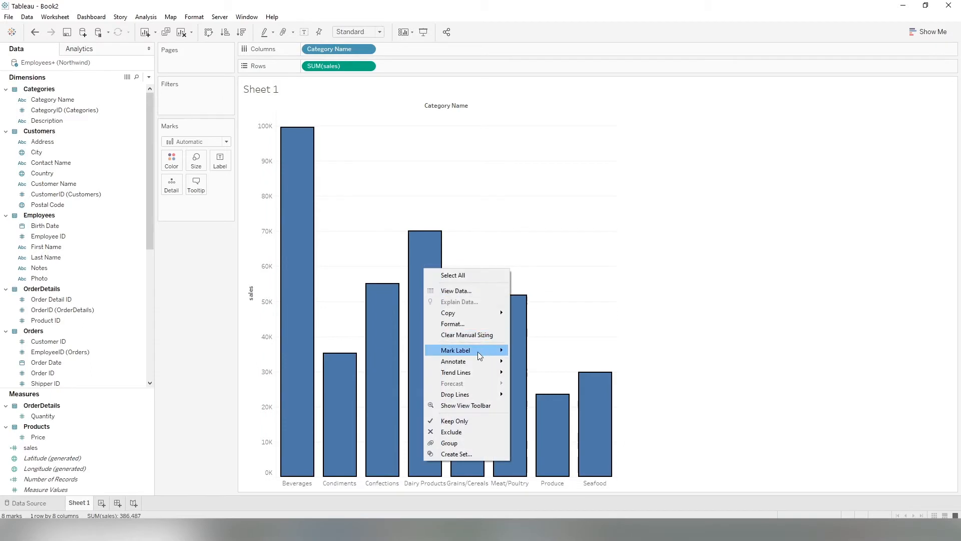
pyautogui.moveTo(481, 350)
pyautogui.click(549, 368)
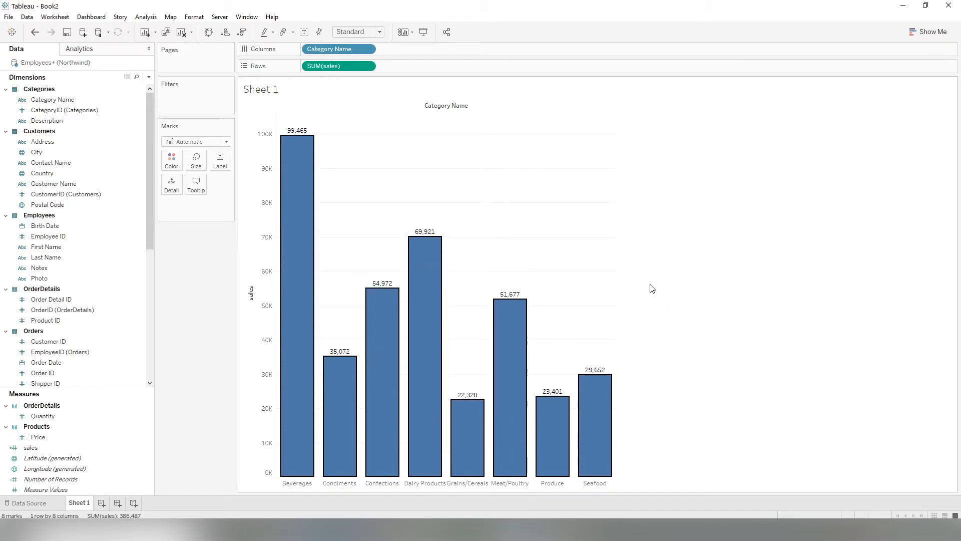
pyautogui.click(221, 162)
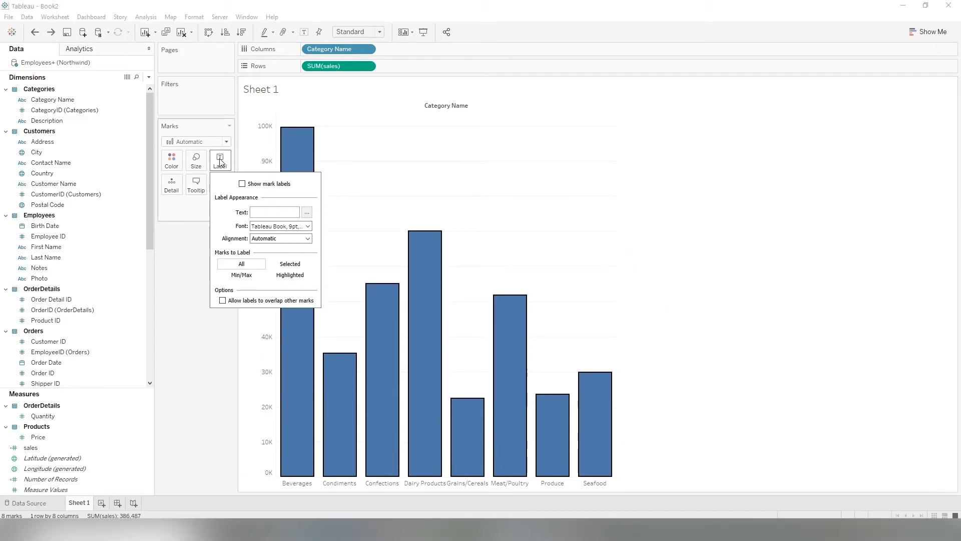
pyautogui.click(242, 184)
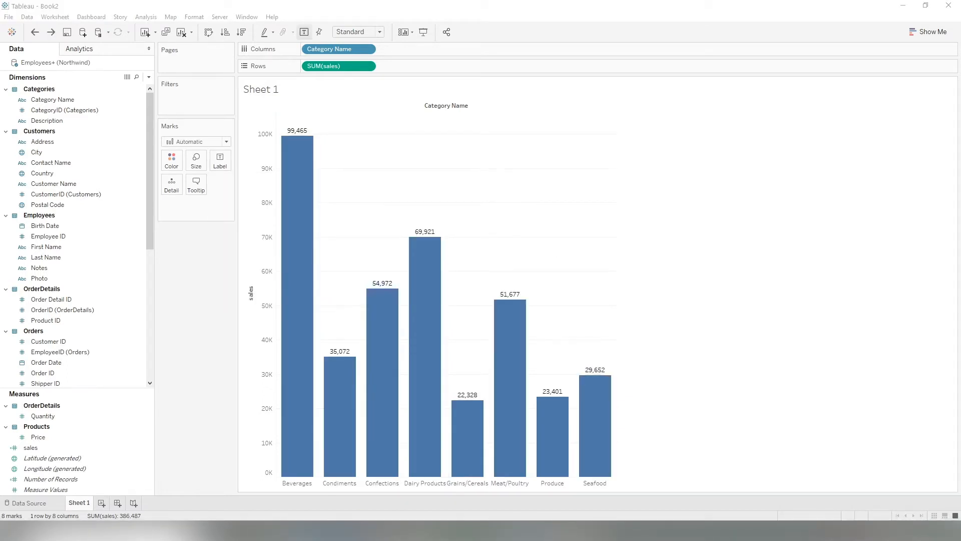
# Colour the bars green.
pyautogui.click(171, 160)
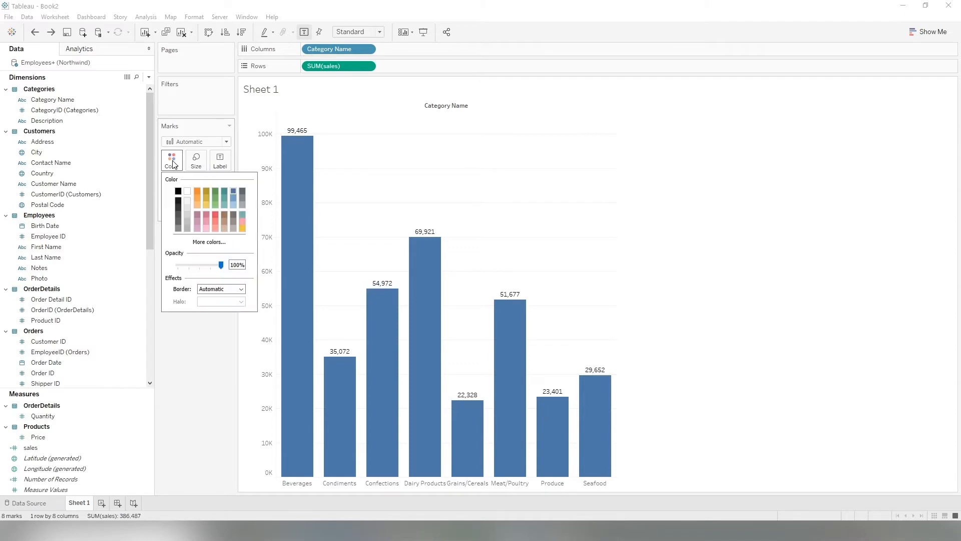
pyautogui.click(215, 192)
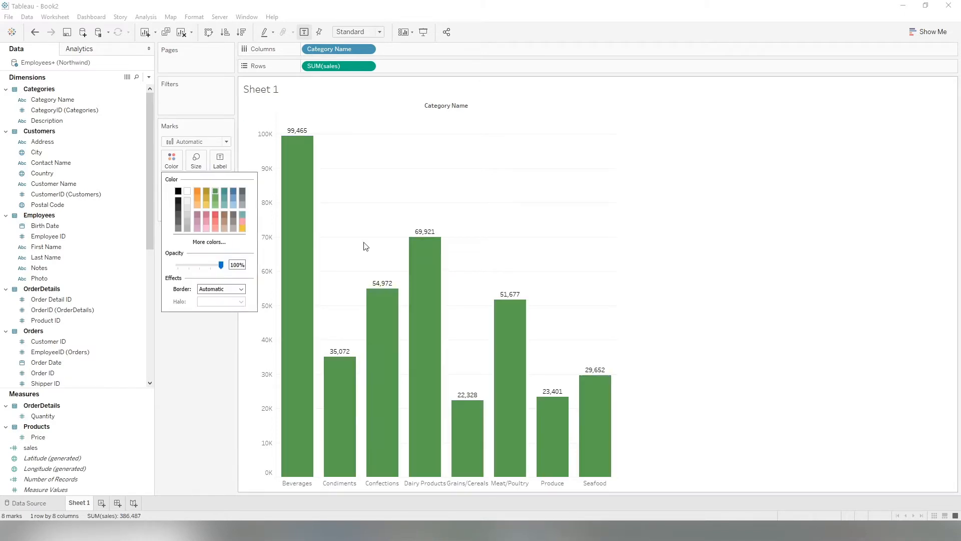
pyautogui.click(709, 205)
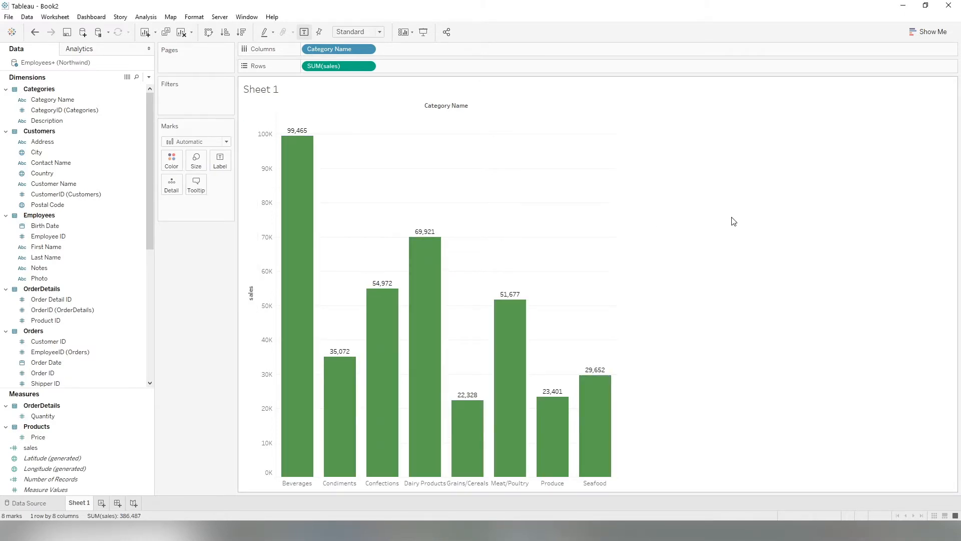
# Add an Average Line for the entire table to the bar chart.
pyautogui.click(80, 51)
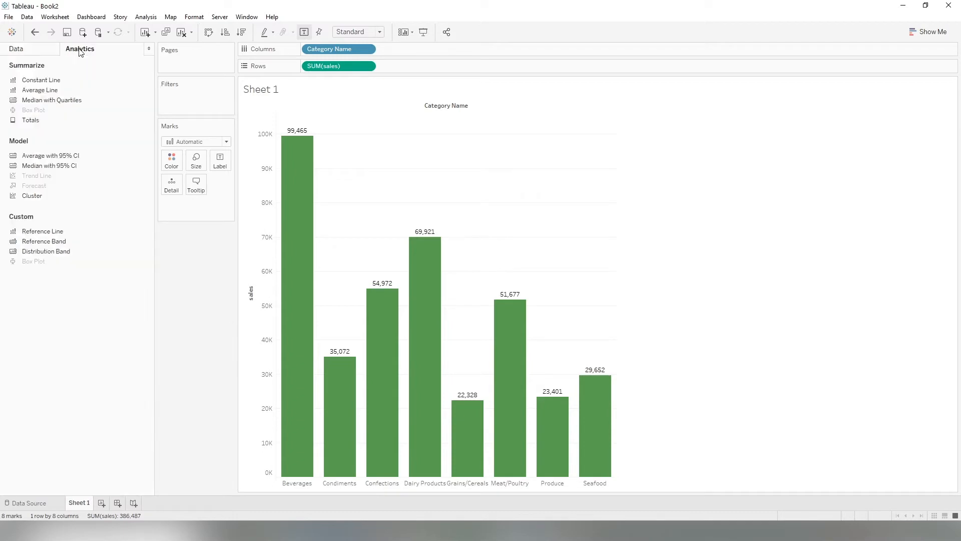
pyautogui.moveTo(39, 91); pyautogui.dragTo(346, 120)
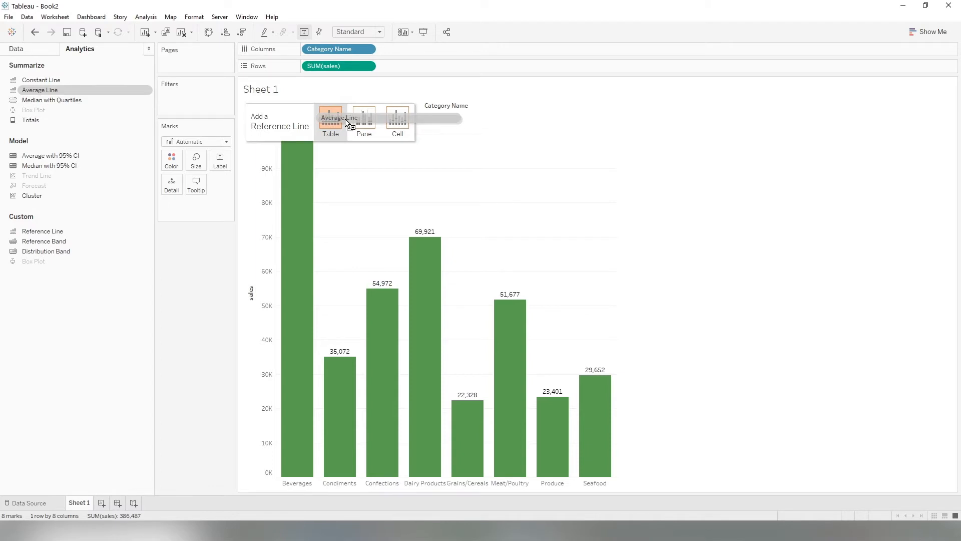
pyautogui.moveTo(346, 120); pyautogui.dragTo(344, 120)
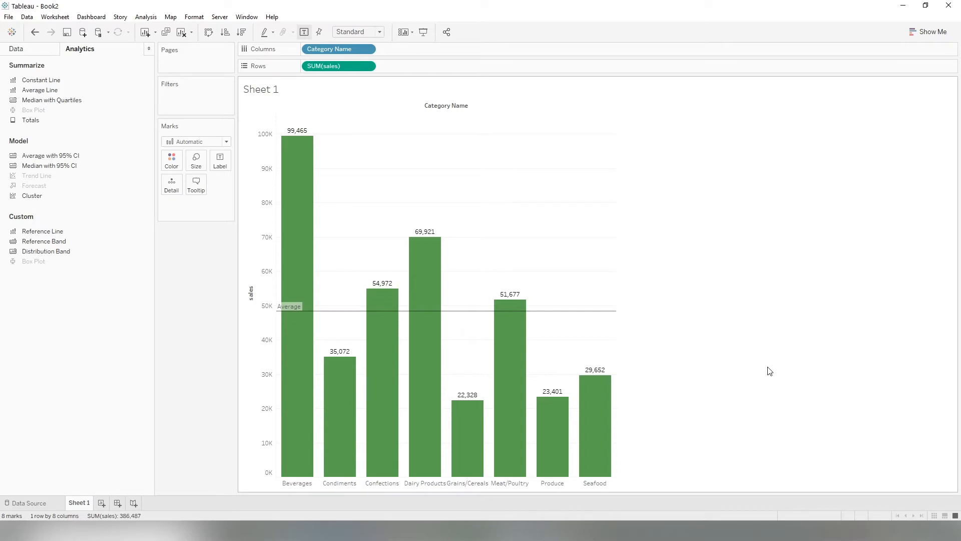
# Edit the average line to use a custom label reading Average:<Value>.
pyautogui.moveTo(592, 316)
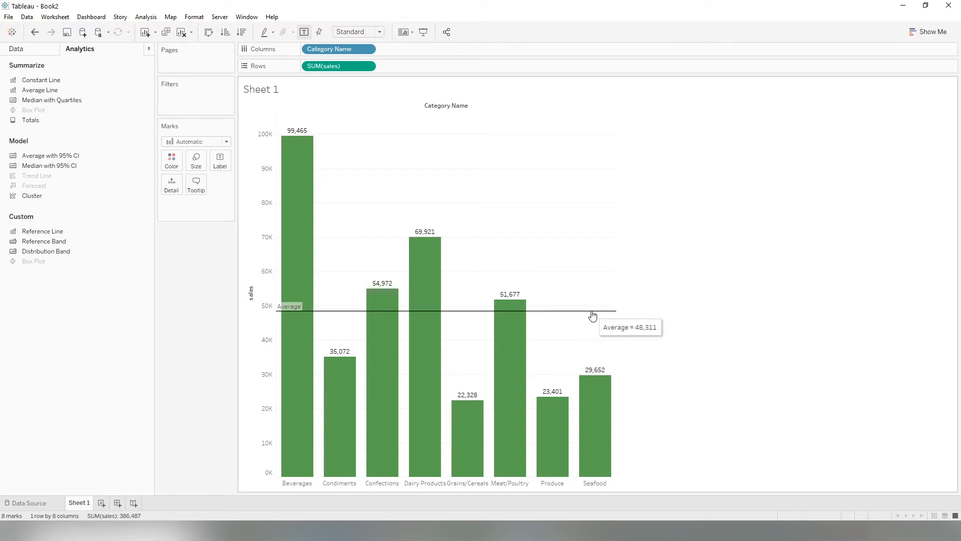
pyautogui.click(592, 316)
pyautogui.click(647, 311)
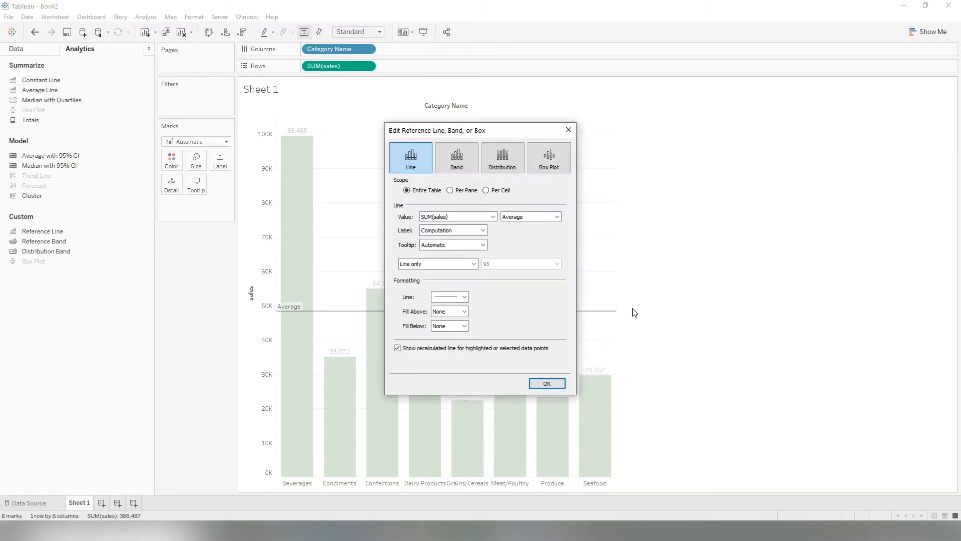
pyautogui.click(474, 232)
pyautogui.click(431, 259)
pyautogui.click(504, 230)
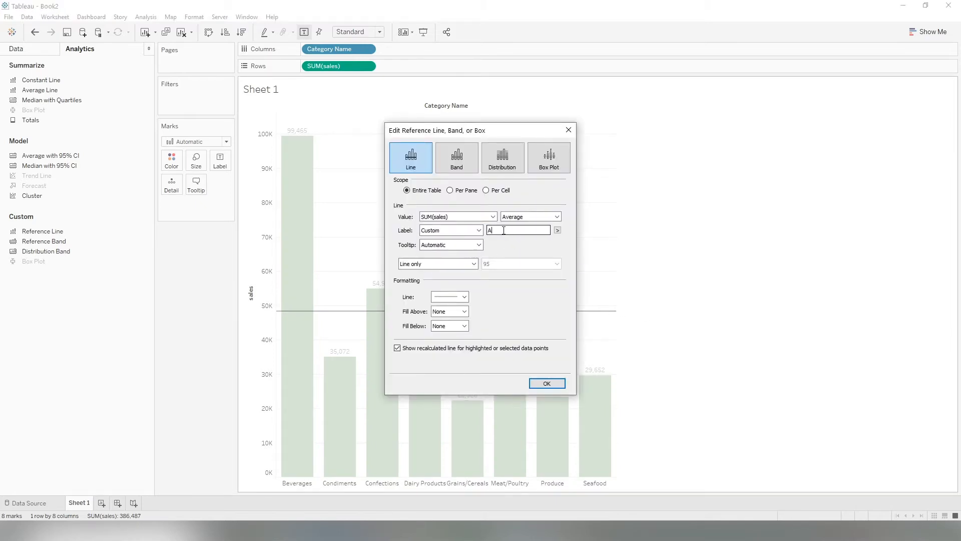
pyautogui.write('Average:')
pyautogui.click(558, 230)
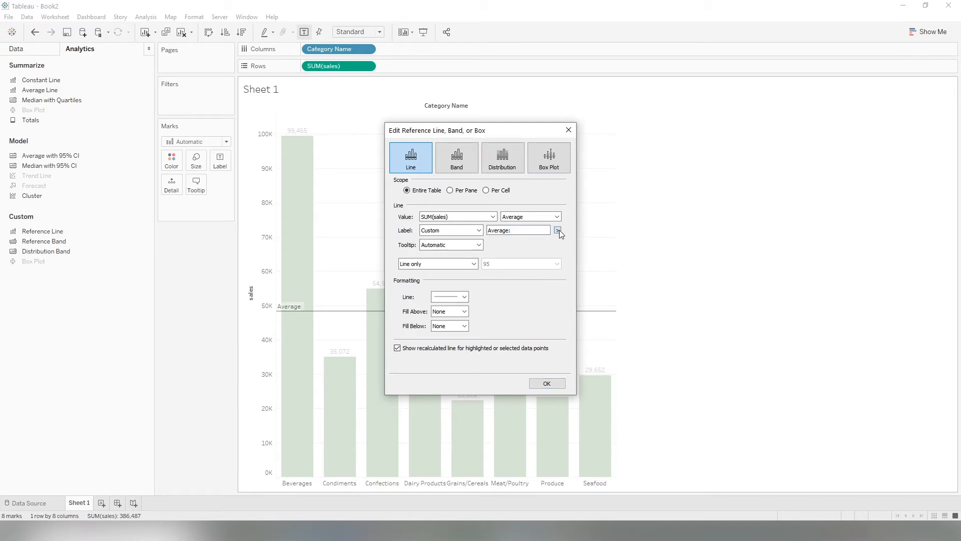
pyautogui.click(586, 273)
pyautogui.click(547, 383)
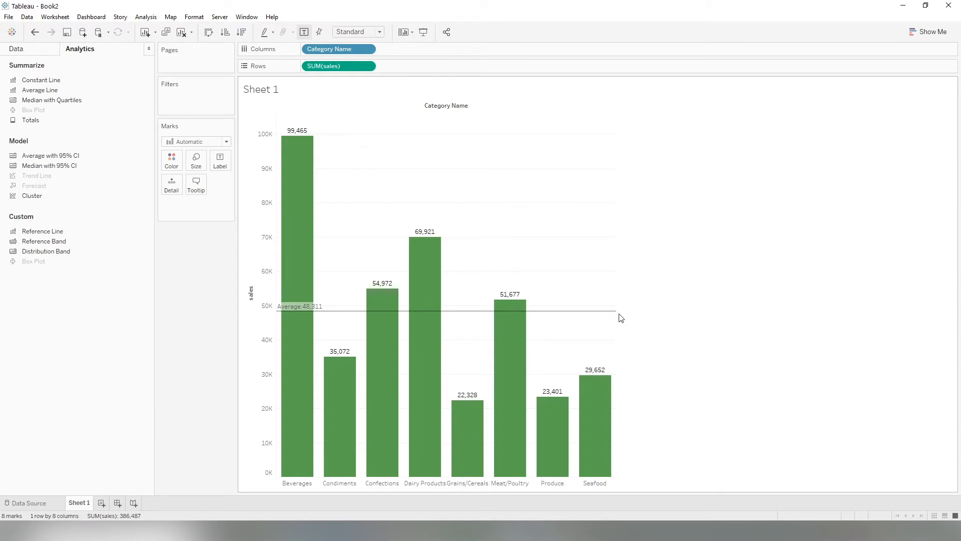
# Reformat the average reference line as a dashed line with a new colour.
pyautogui.click(605, 312)
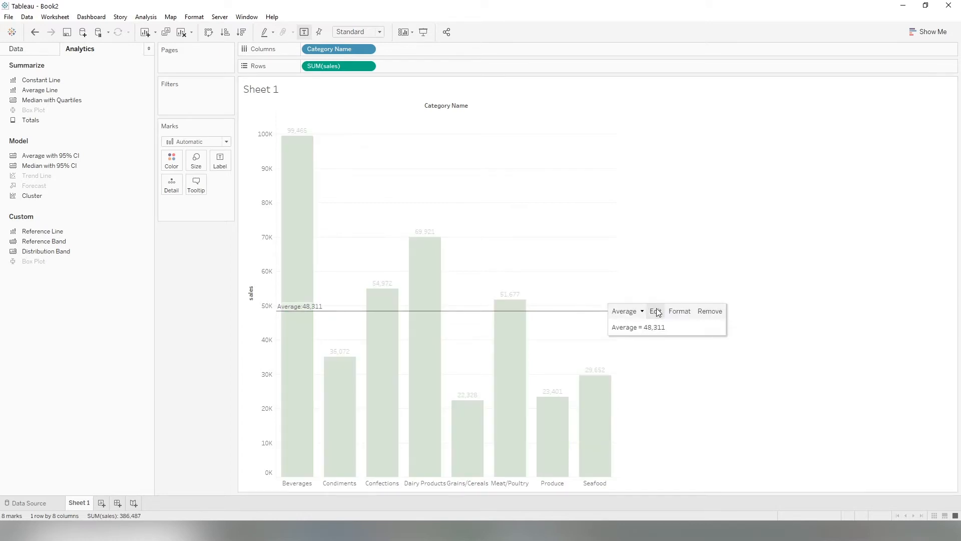
pyautogui.click(656, 311)
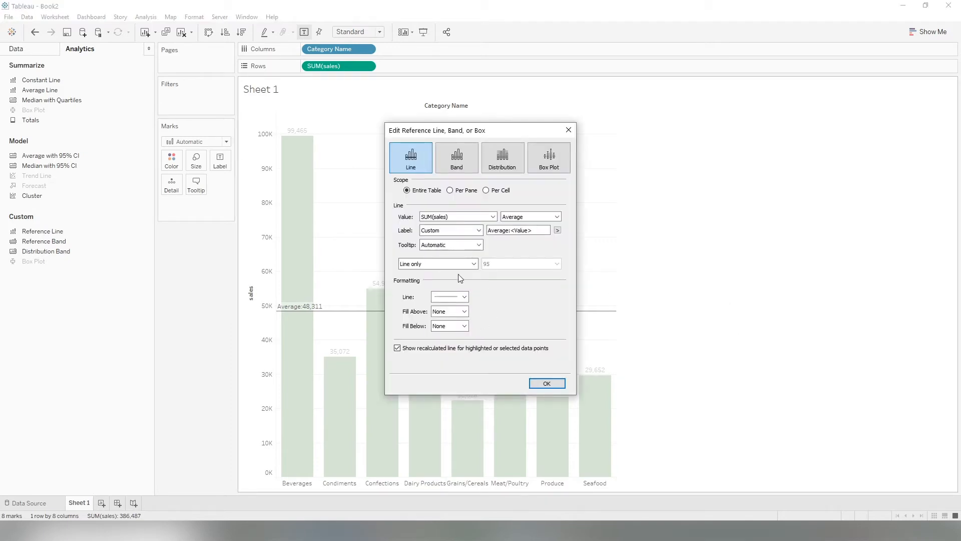
pyautogui.click(465, 297)
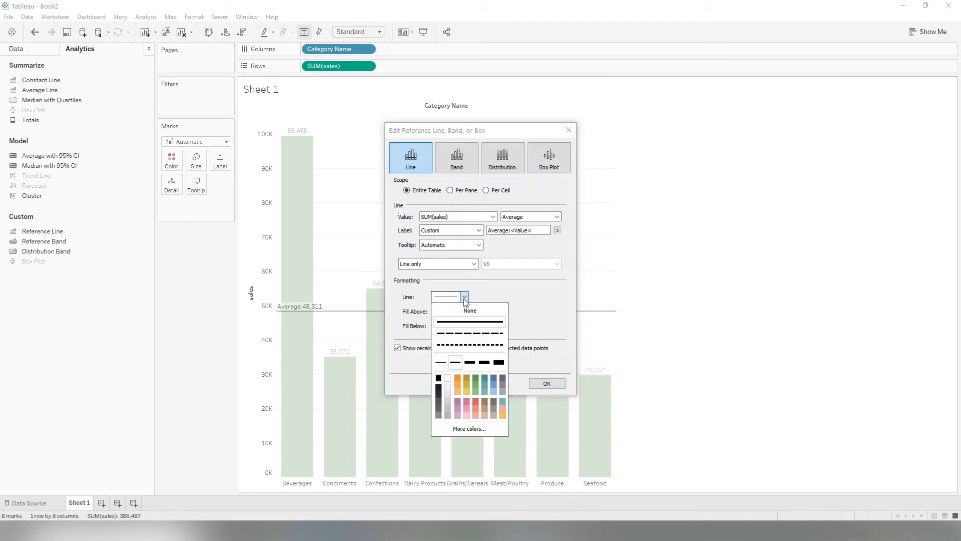
pyautogui.click(471, 363)
pyautogui.click(480, 334)
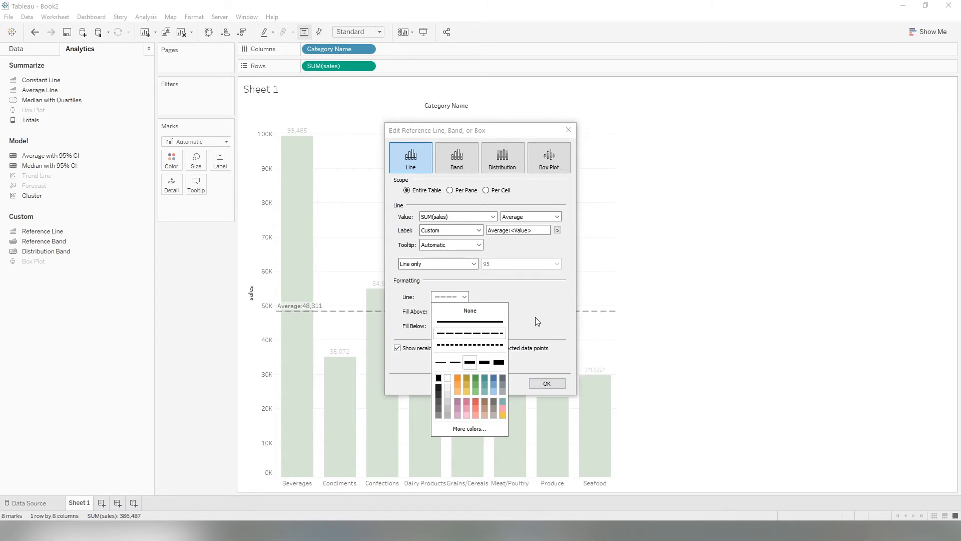
pyautogui.click(459, 377)
pyautogui.click(546, 383)
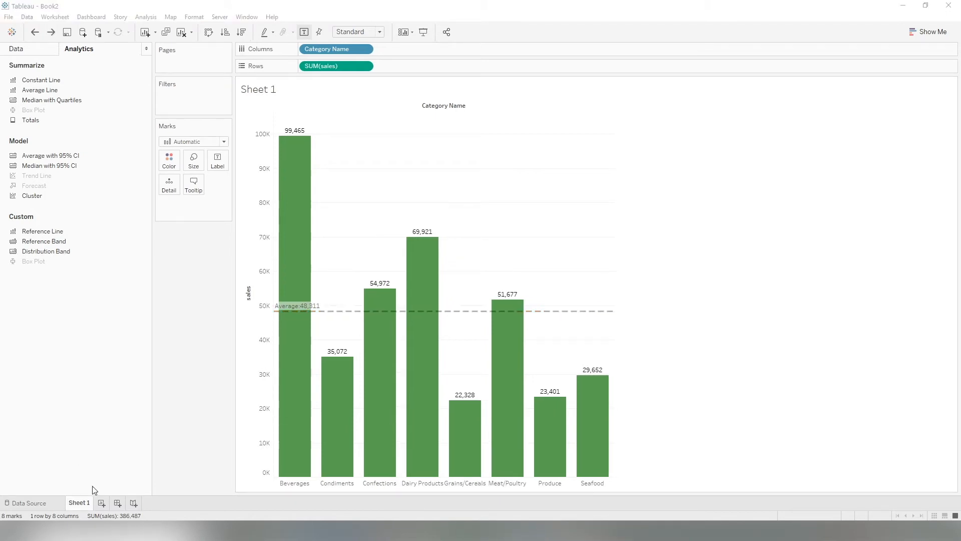
# Rename the sheet as q1. Category Performace 1.
pyautogui.doubleClick(86, 506)
pyautogui.write('q1. Category Performace 1')
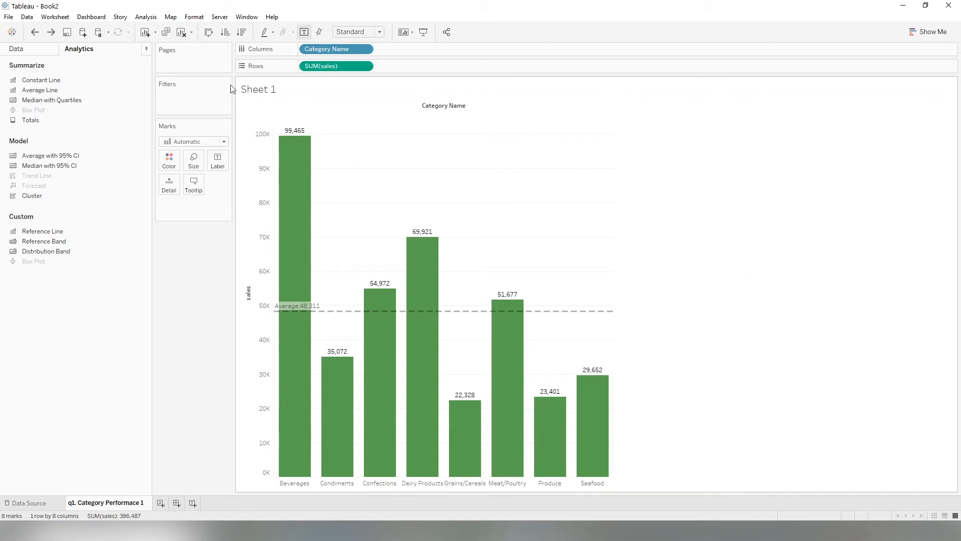
# Edit the sheet title to read q1. Category Performace 1, with average line.
pyautogui.click(295, 89)
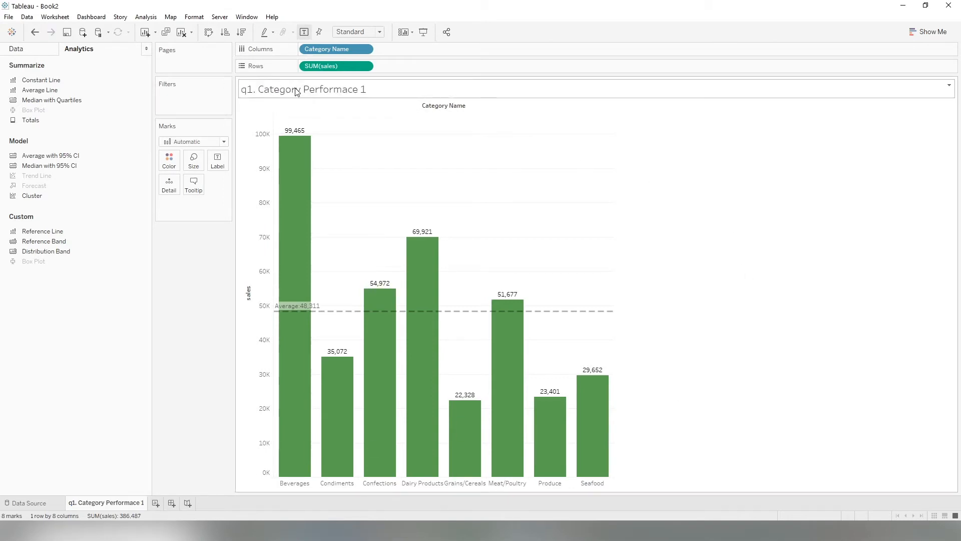
pyautogui.doubleClick(428, 92)
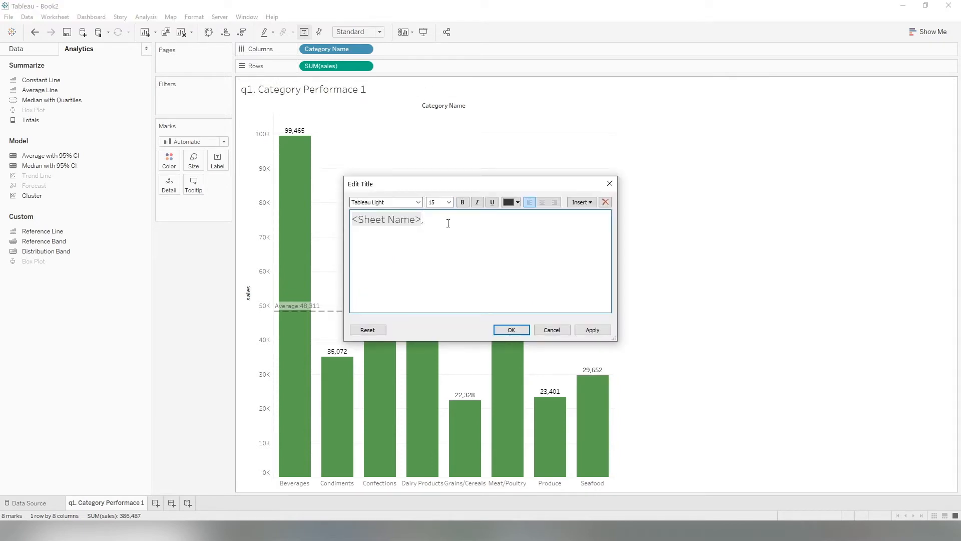
pyautogui.write(', with average line.')
pyautogui.click(511, 330)
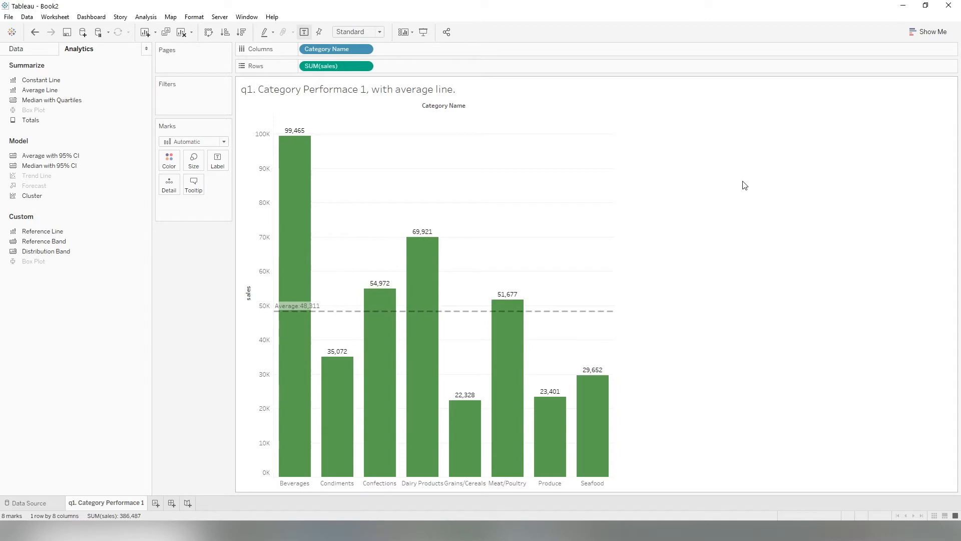
# Hide the Category Name field label above the columns.
pyautogui.rightClick(438, 110)
pyautogui.click(494, 148)
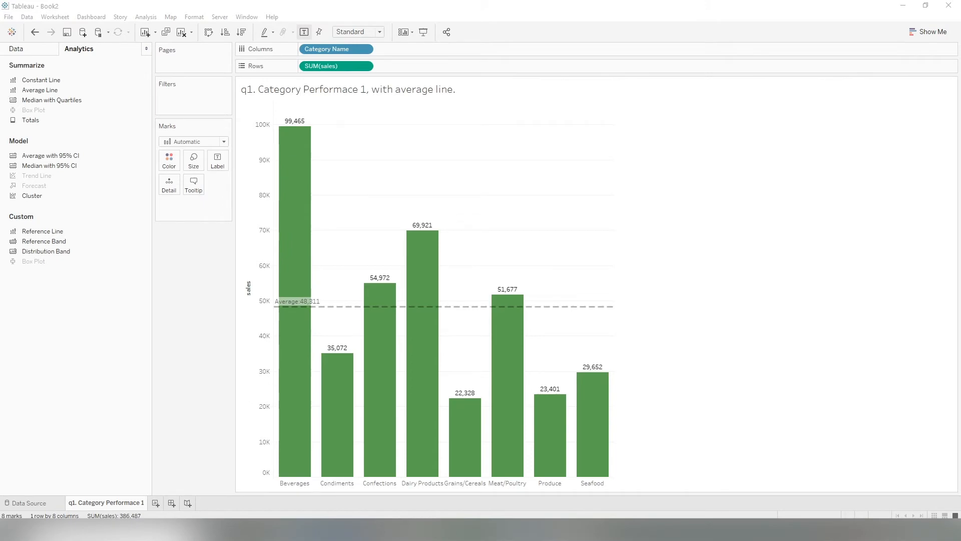
# Add a new worksheet and build a bar chart of SUM(sales) by Category Name.
pyautogui.moveTo(960, 137); pyautogui.dragTo(621, 82)
pyautogui.click(155, 503)
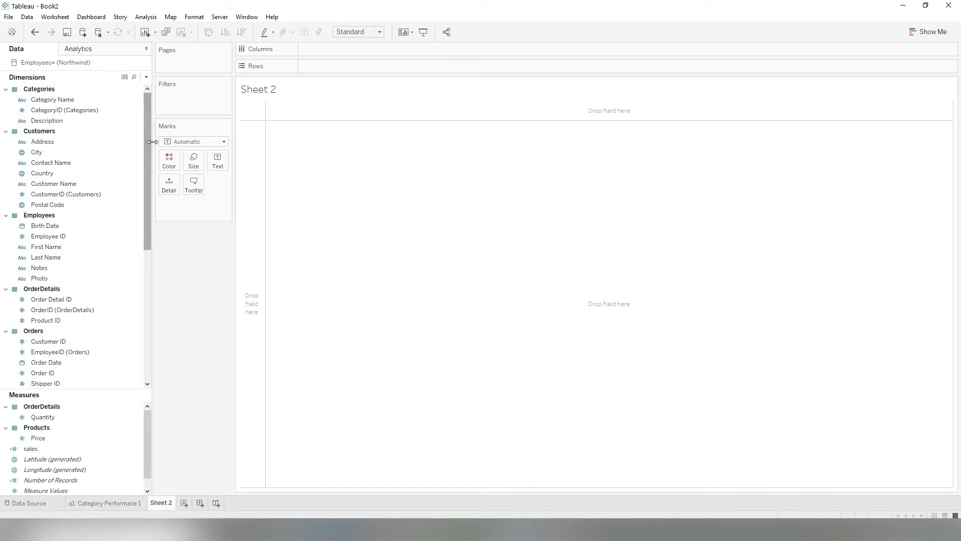
pyautogui.moveTo(54, 451)
pyautogui.mouseDown()
pyautogui.moveTo(345, 96)
pyautogui.moveTo(333, 66)
pyautogui.mouseUp()
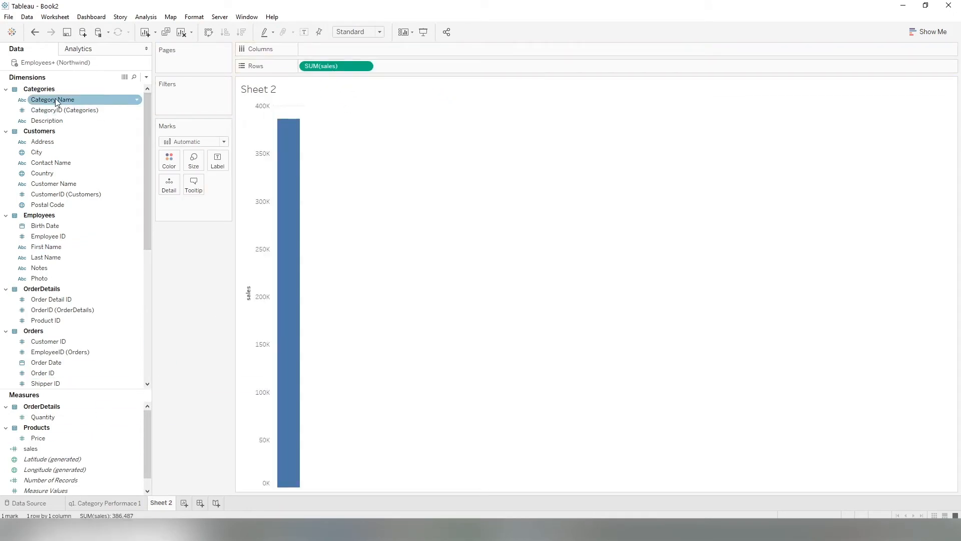
pyautogui.moveTo(57, 102); pyautogui.dragTo(314, 48)
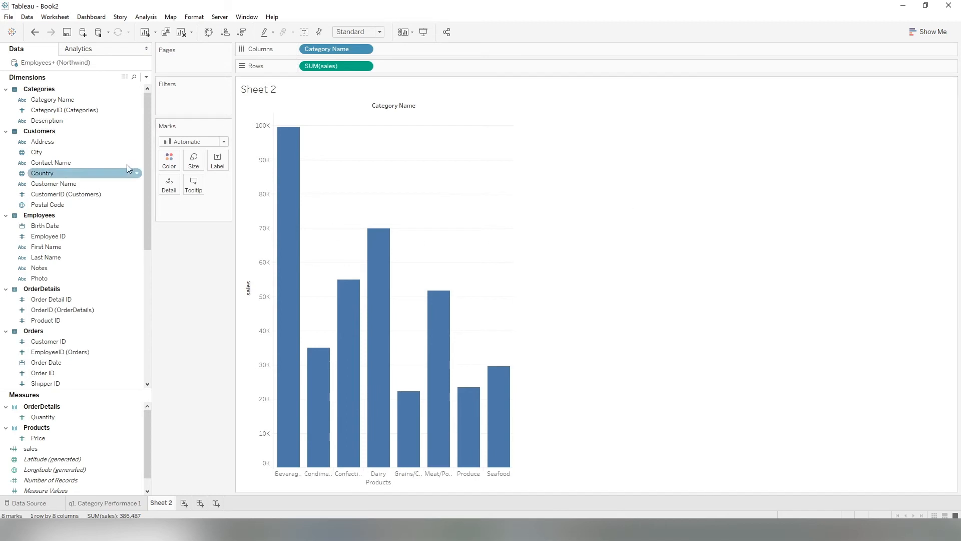
# Add the year of Order Date to the columns after Category Name.
pyautogui.moveTo(146, 160); pyautogui.dragTo(146, 160)
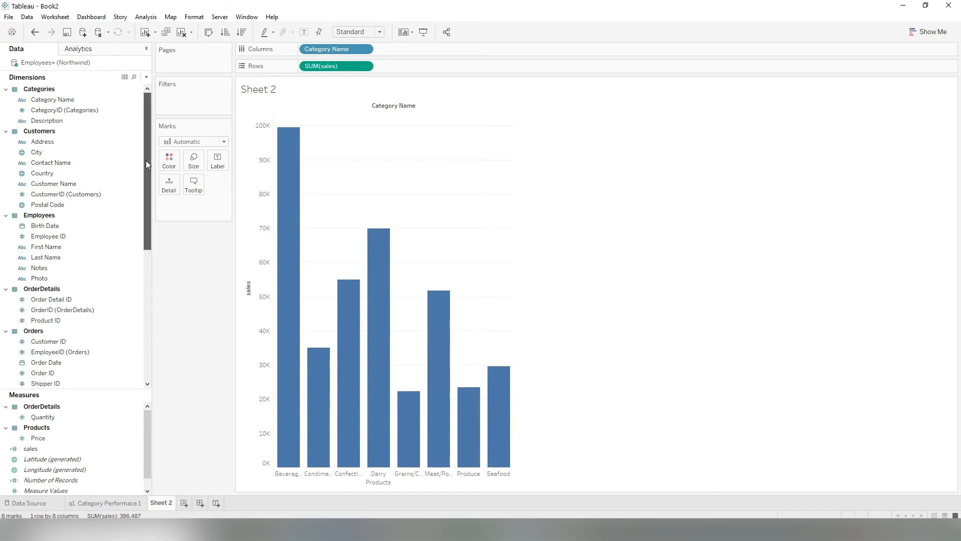
pyautogui.moveTo(145, 161); pyautogui.dragTo(146, 203)
pyautogui.click(52, 299)
pyautogui.moveTo(53, 299); pyautogui.dragTo(423, 50)
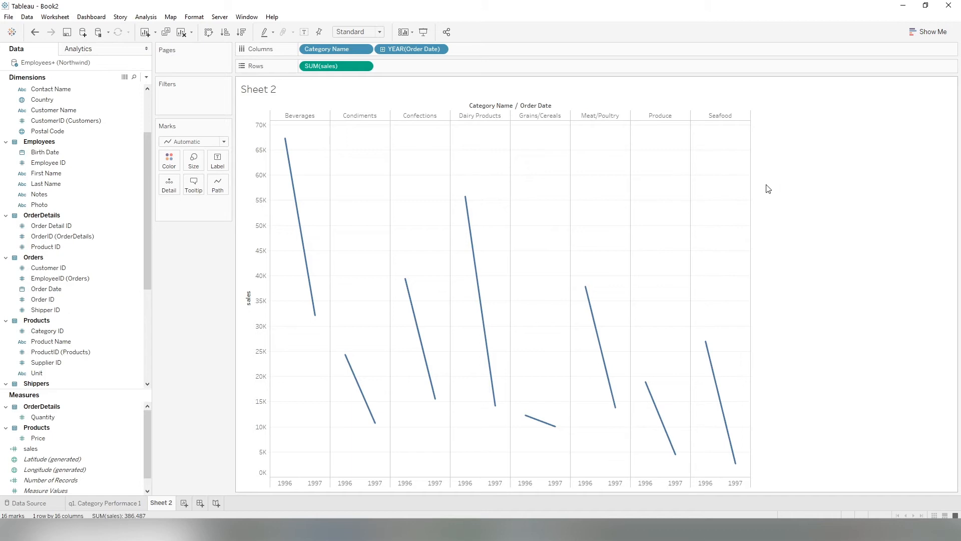
pyautogui.click(383, 48)
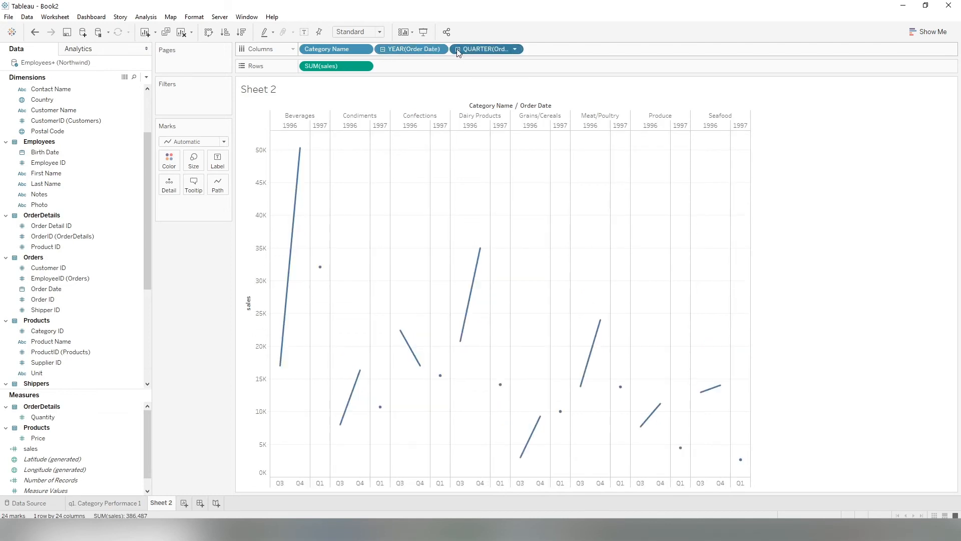
pyautogui.click(457, 49)
pyautogui.moveTo(546, 48); pyautogui.dragTo(613, 10)
pyautogui.moveTo(495, 52); pyautogui.dragTo(691, 68)
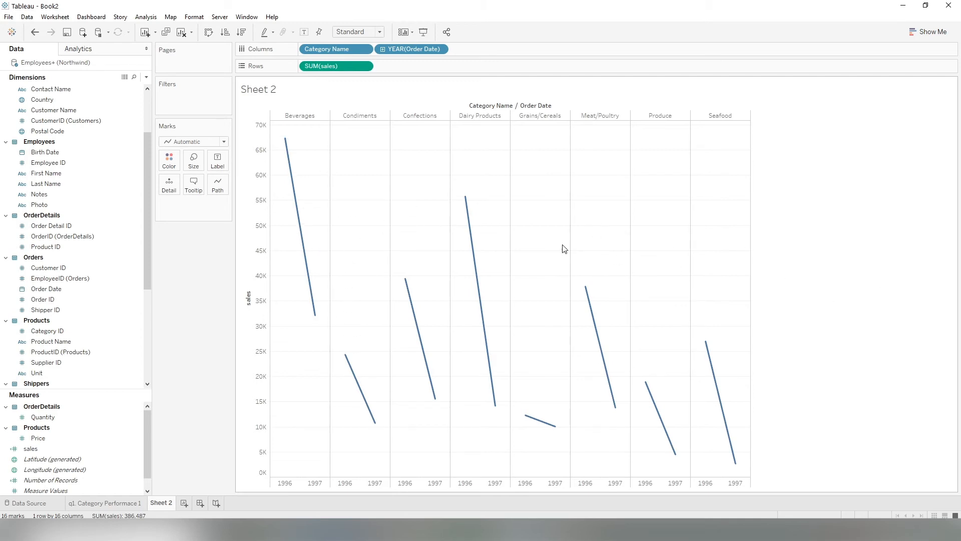
# Change the mark type to Bar and colour the bars by year of Order Date.
pyautogui.click(200, 146)
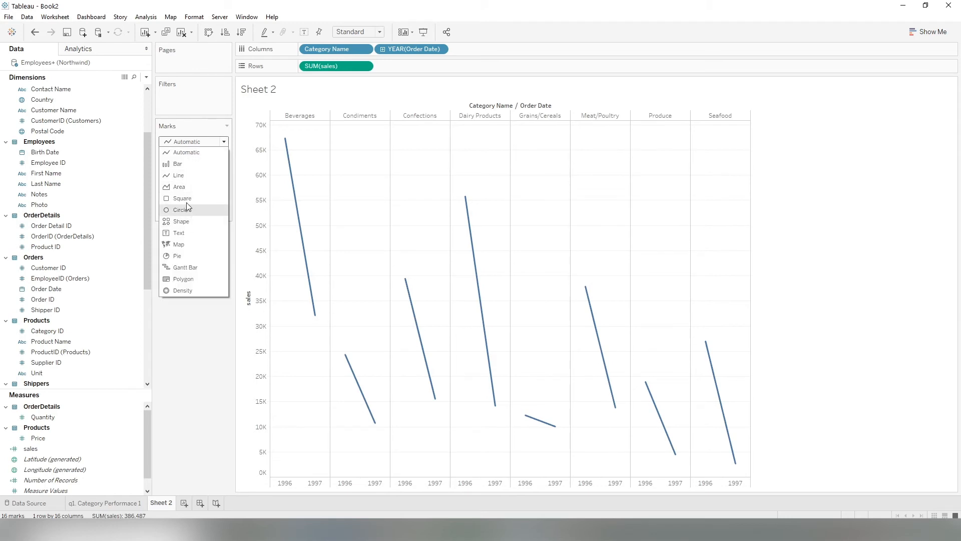
pyautogui.click(176, 163)
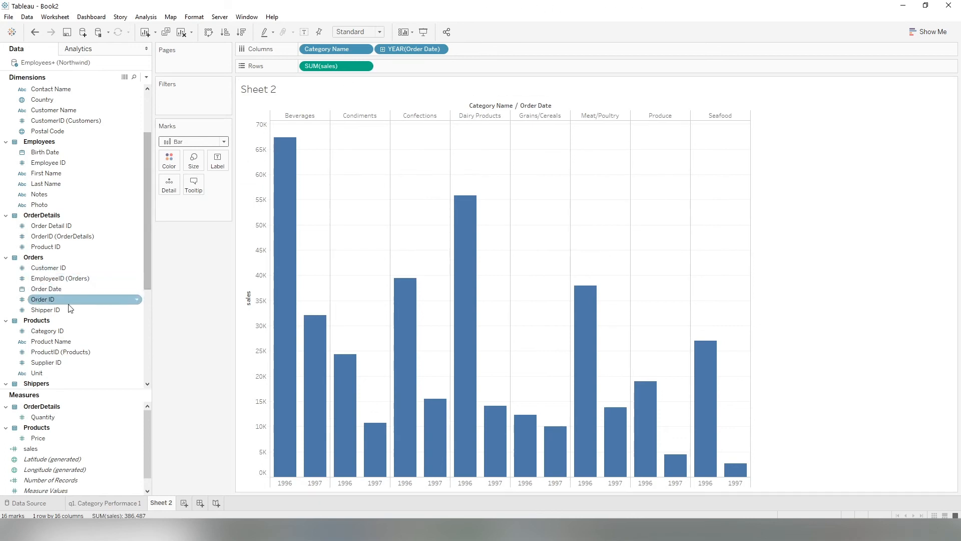
pyautogui.moveTo(40, 290); pyautogui.dragTo(168, 159)
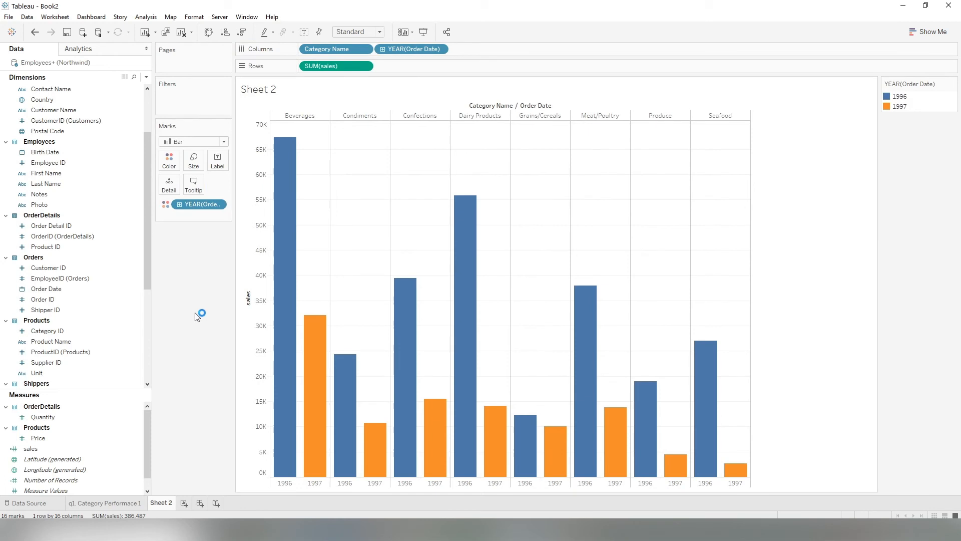
pyautogui.moveTo(328, 387)
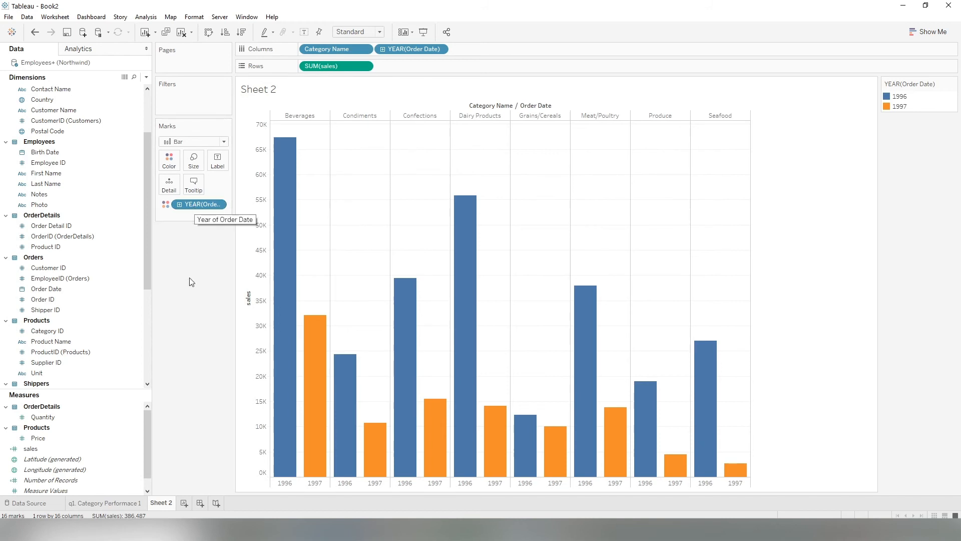
pyautogui.moveTo(321, 346)
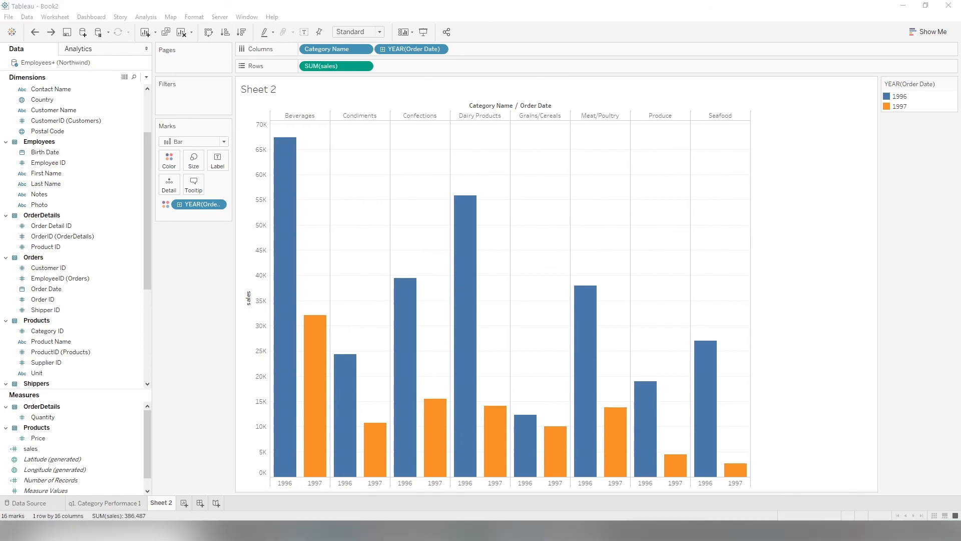
# Recolour the 1997 bars with the grey swatch and turn on mark labels.
pyautogui.click(170, 161)
pyautogui.click(213, 194)
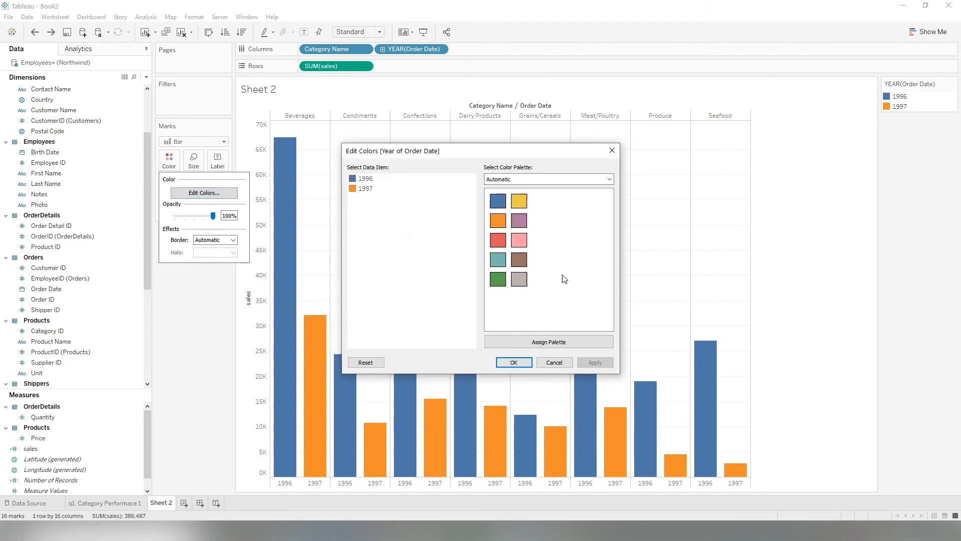
pyautogui.click(370, 189)
pyautogui.click(520, 279)
pyautogui.click(516, 363)
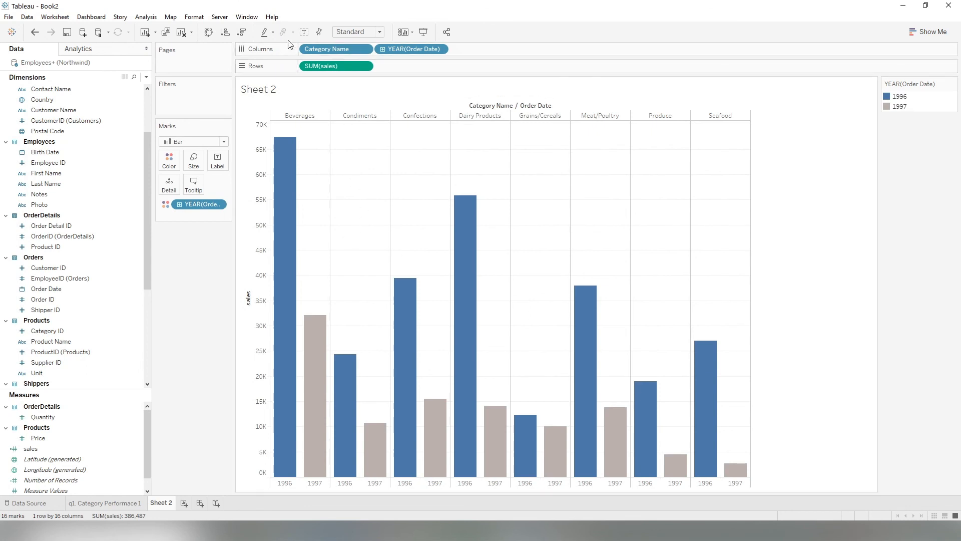
pyautogui.click(305, 32)
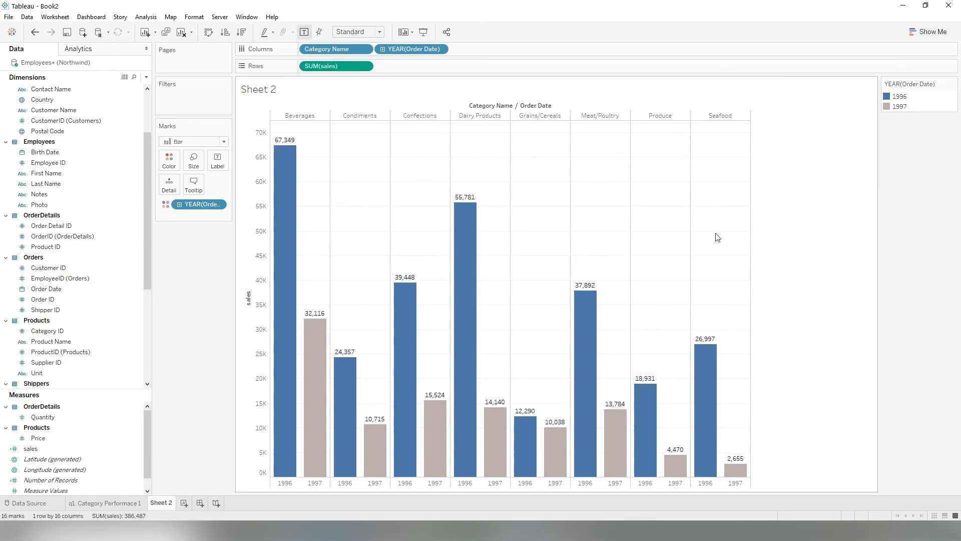
# Rename the sheet as q2. Category Performace 2.
pyautogui.doubleClick(166, 506)
pyautogui.write('q2. Category Performace 2')
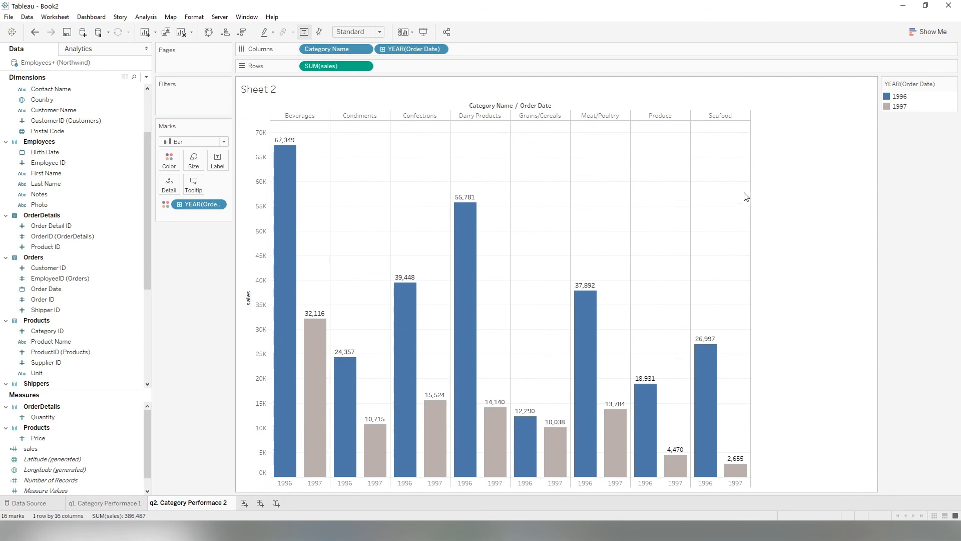
pyautogui.click(744, 193)
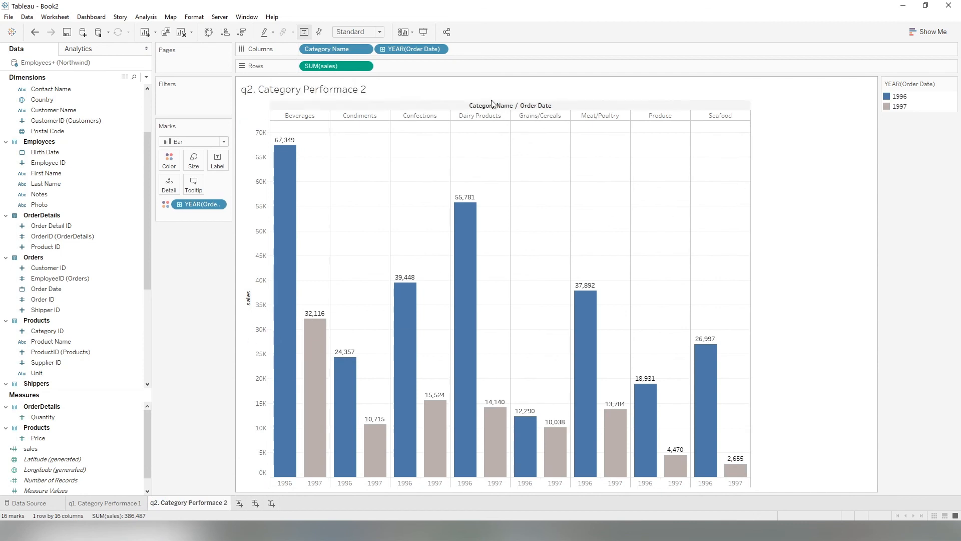
# Edit the sheet title to read q2. Category Performace 2, by category and year.
pyautogui.doubleClick(429, 94)
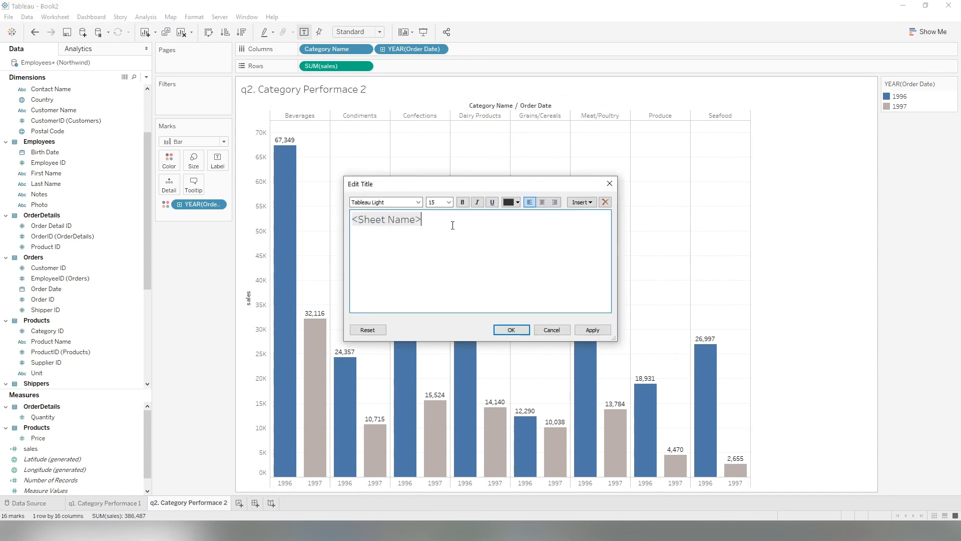
pyautogui.write(', by category and year')
pyautogui.click(511, 330)
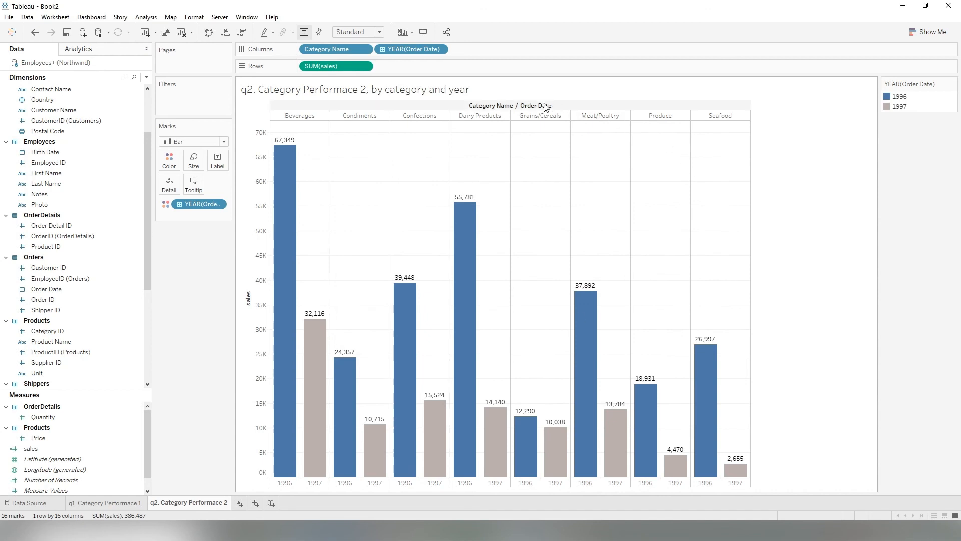
# Hide the field labels above the columns.
pyautogui.rightClick(508, 107)
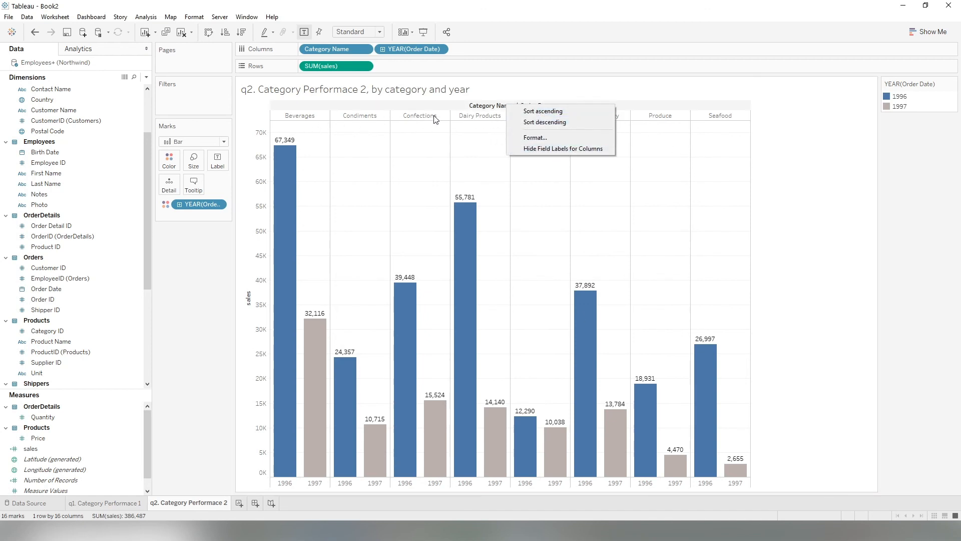
pyautogui.click(560, 148)
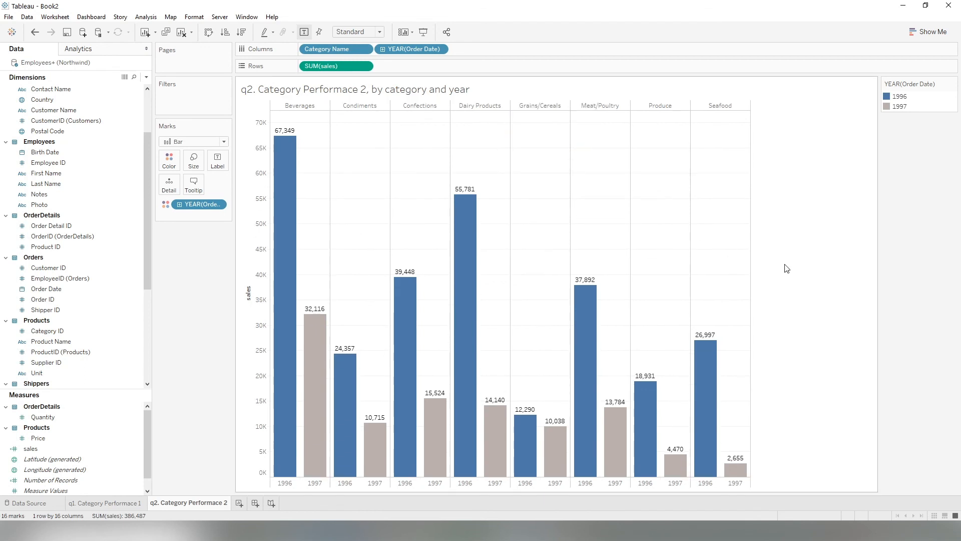